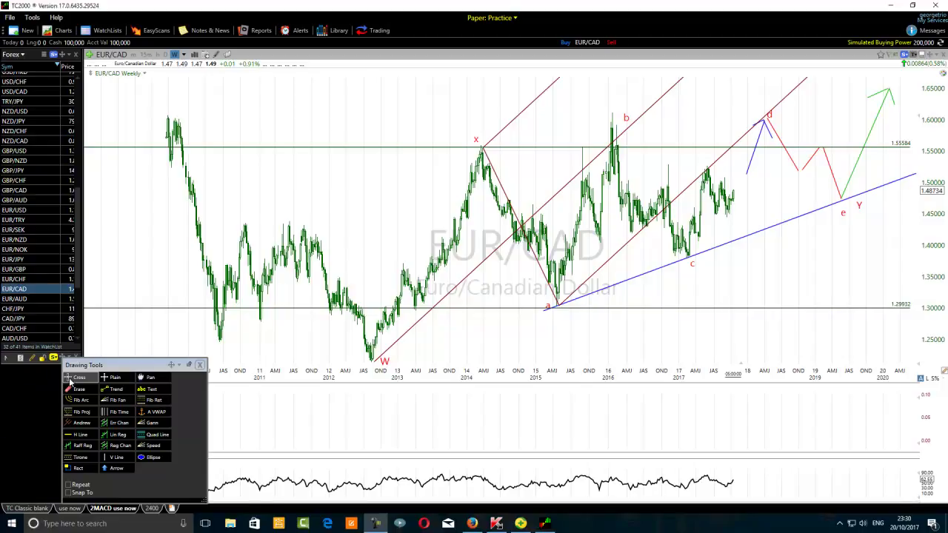
Step: Drag the lower horizontal line down to 1.24659 and the upper one up to 1.60229
left_click(68, 378)
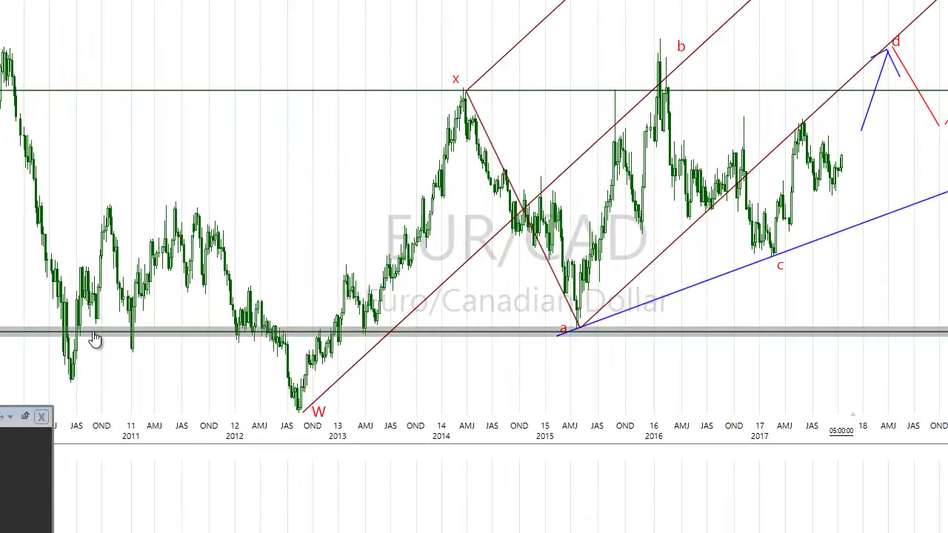
left_click_drag(95, 335, 78, 387)
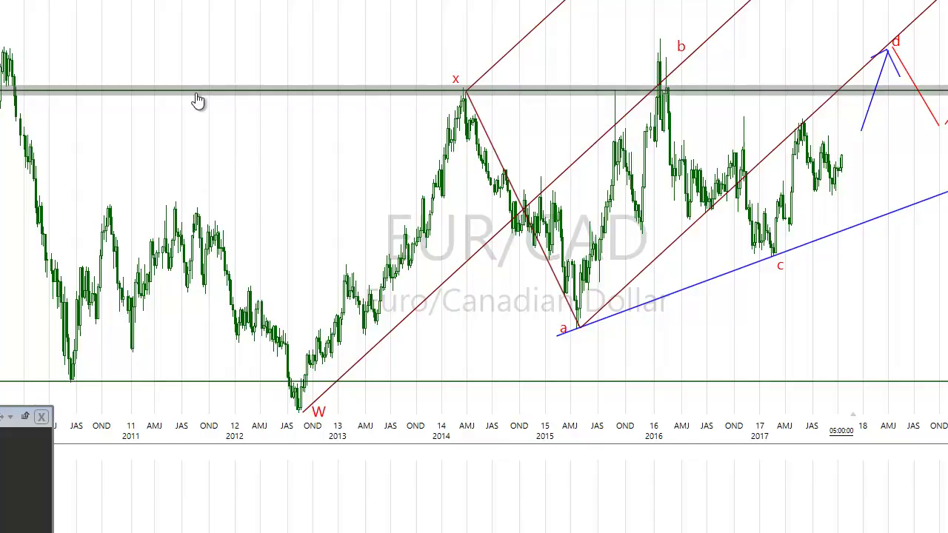
left_click_drag(200, 97, 211, 54)
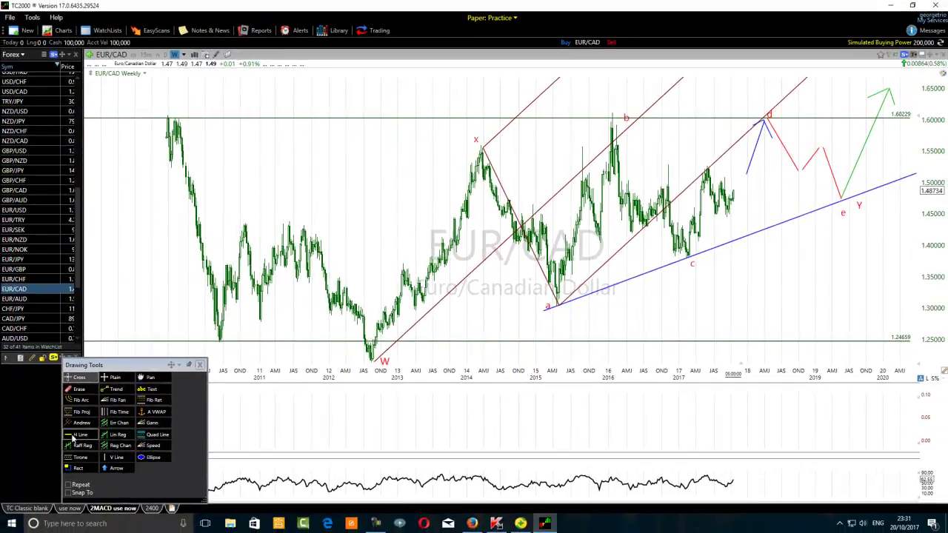
Step: Place a new horizontal line on the chart and drag it to 1.41877
left_click(68, 435)
left_click(160, 226)
left_click_drag(160, 230, 153, 237)
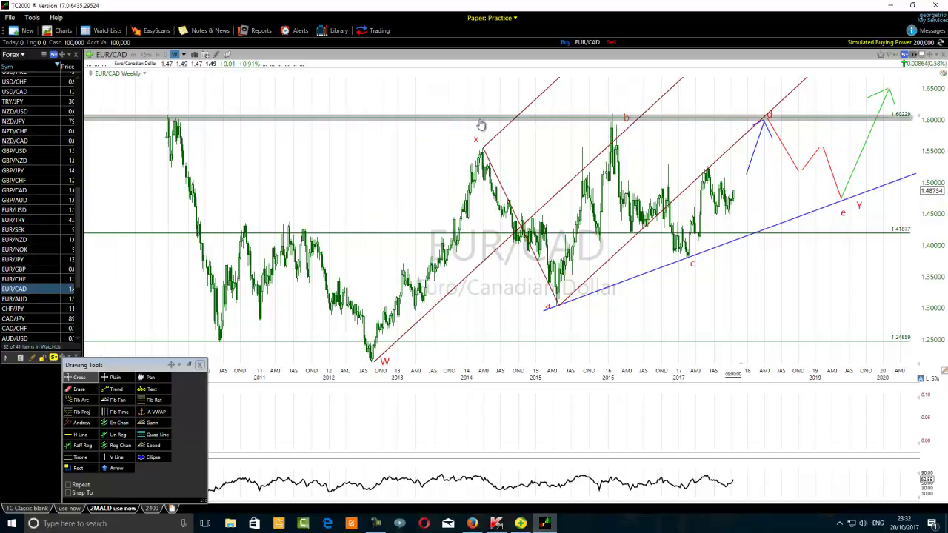
mouse_move(480, 124)
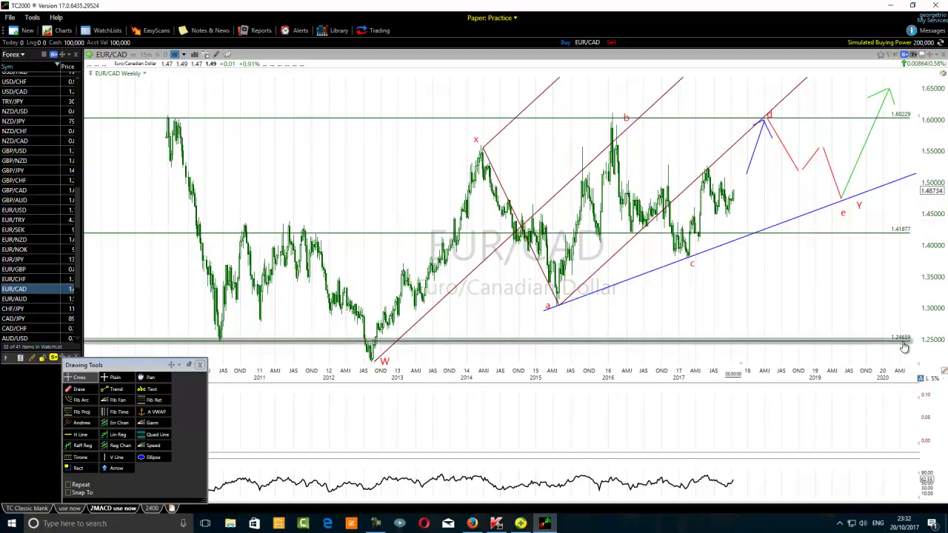
mouse_move(904, 346)
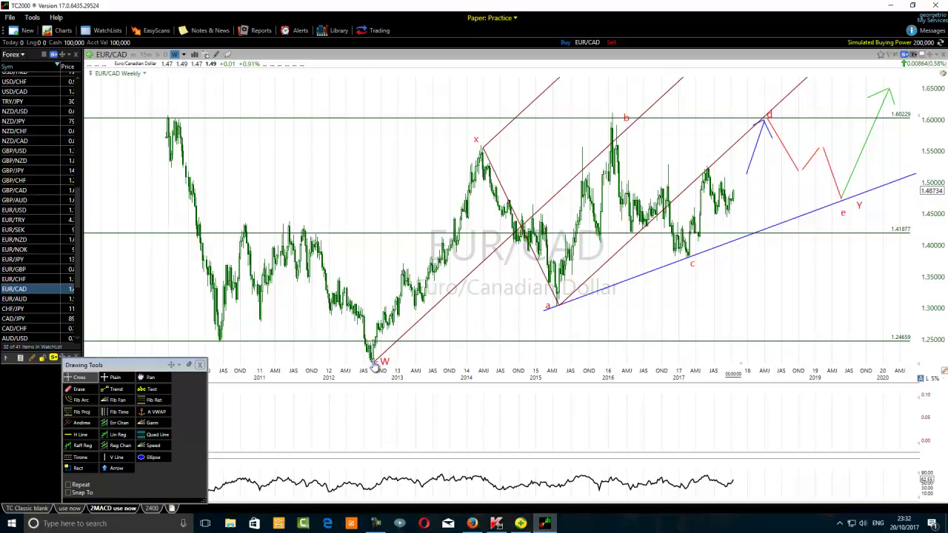
Step: Draw a small green ellipse beside the 2012 W low and a large one above the 2014 x peak
left_click(144, 459)
left_click_drag(337, 350, 355, 360)
left_click(145, 459)
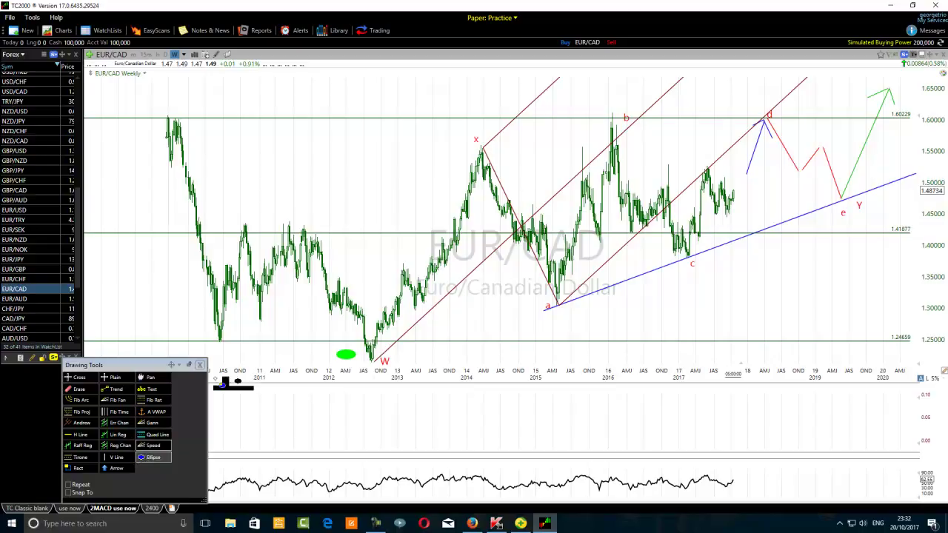
left_click_drag(510, 96, 464, 139)
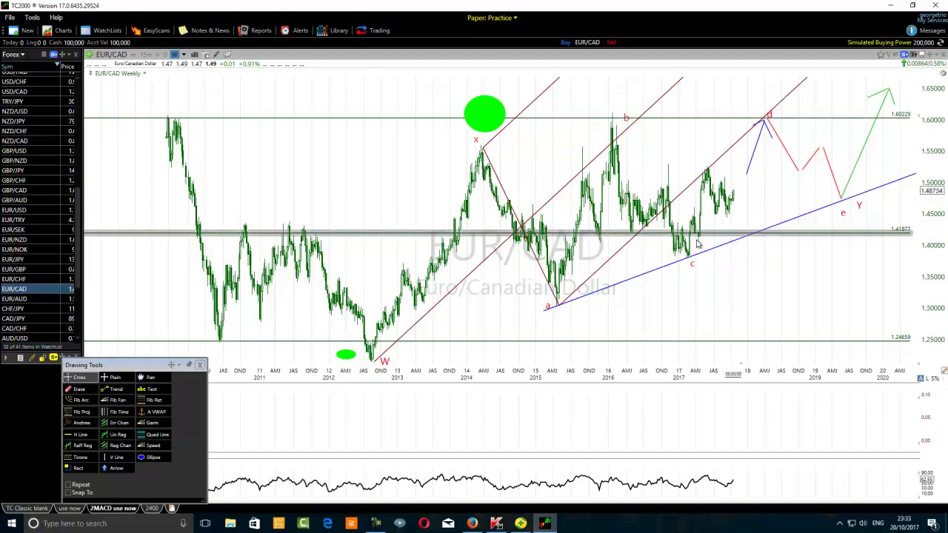
mouse_move(687, 265)
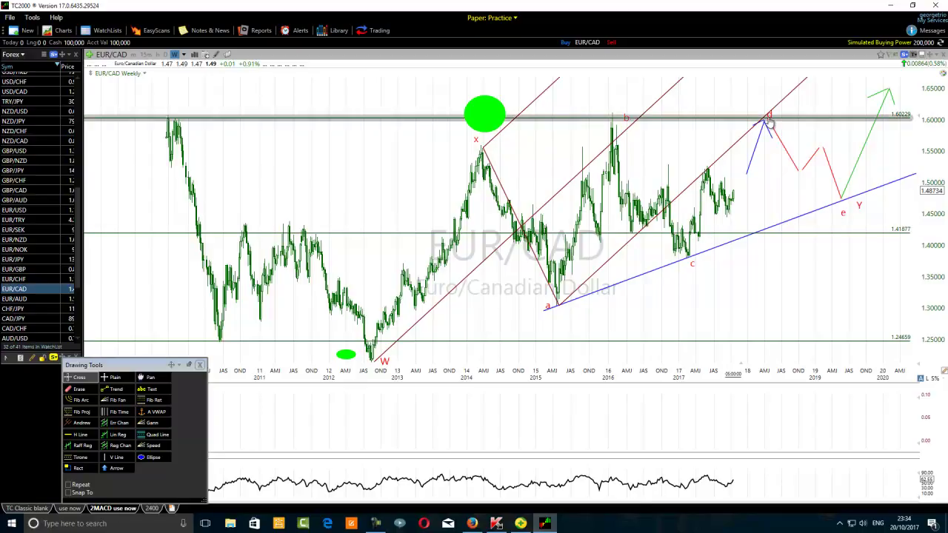
mouse_move(770, 124)
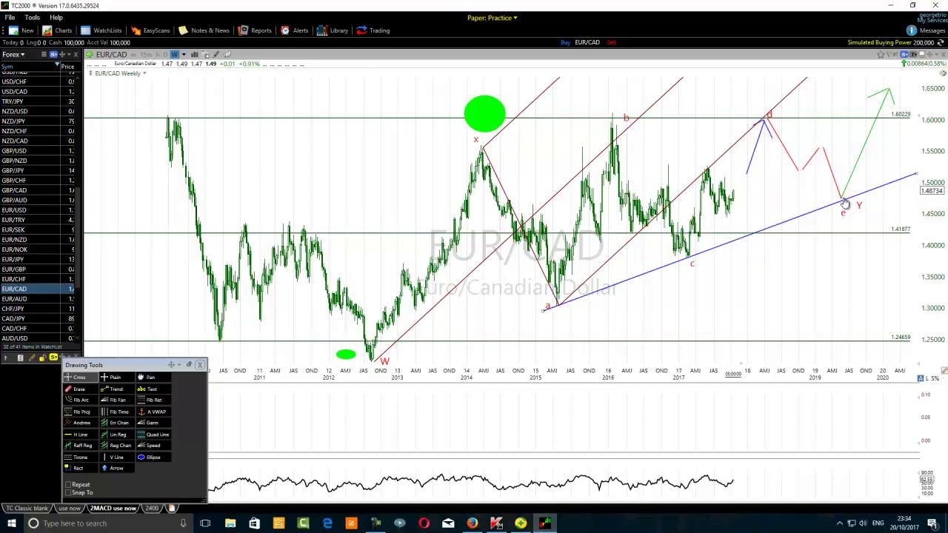
mouse_move(845, 203)
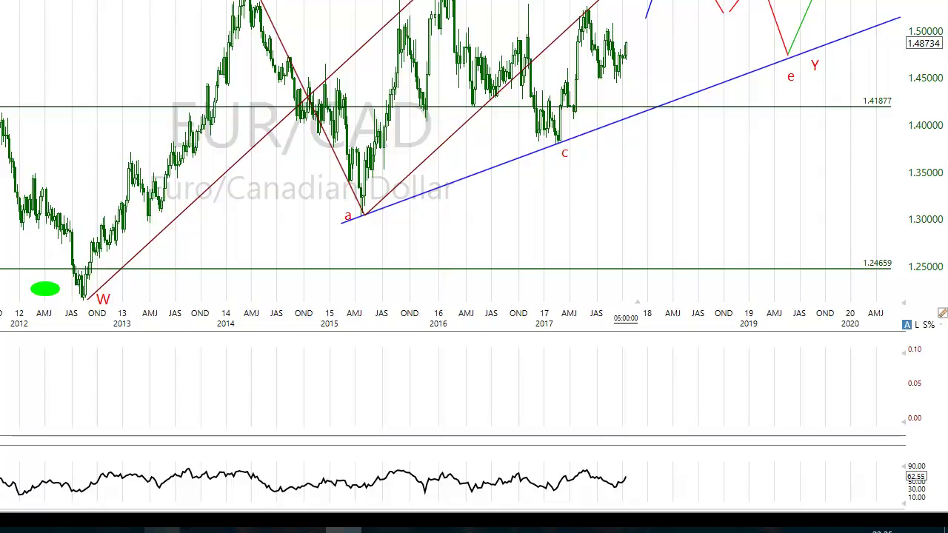
left_click(89, 531)
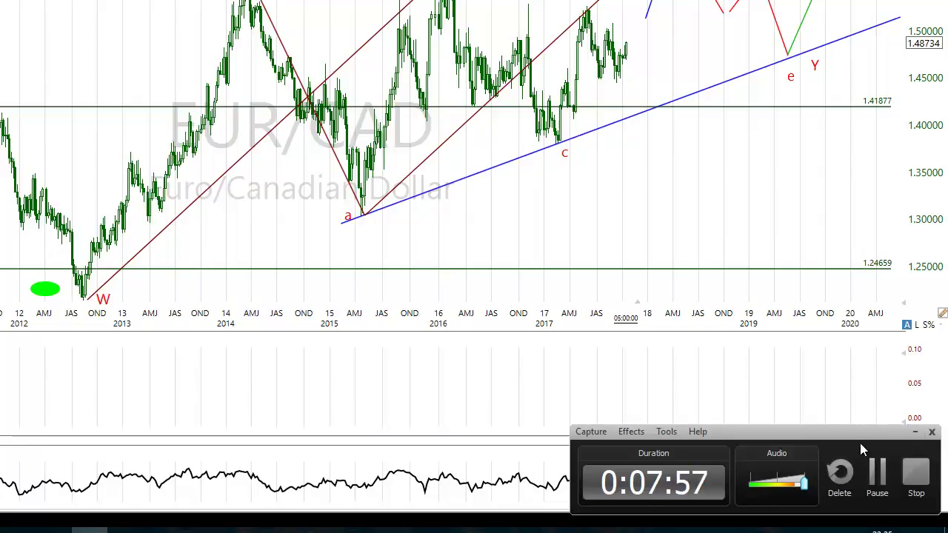
left_click_drag(852, 437, 626, 192)
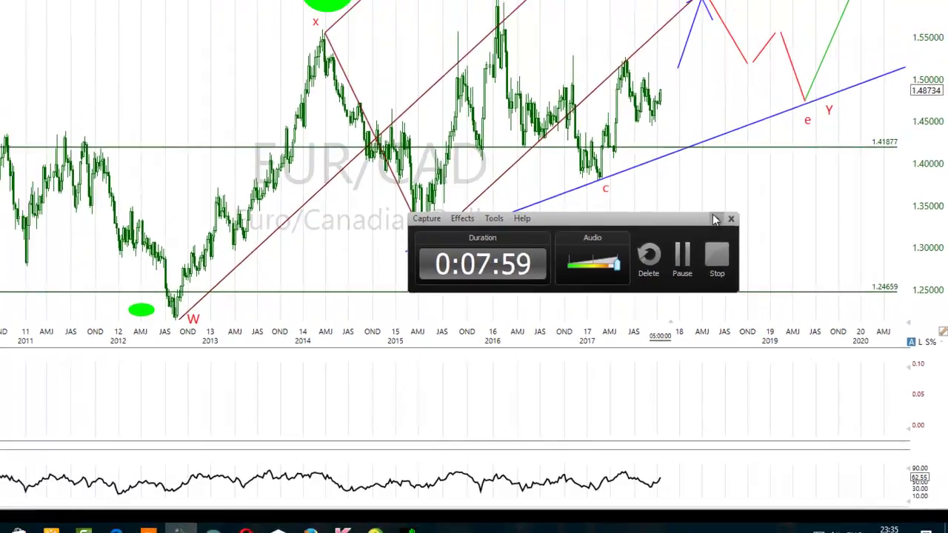
left_click(706, 210)
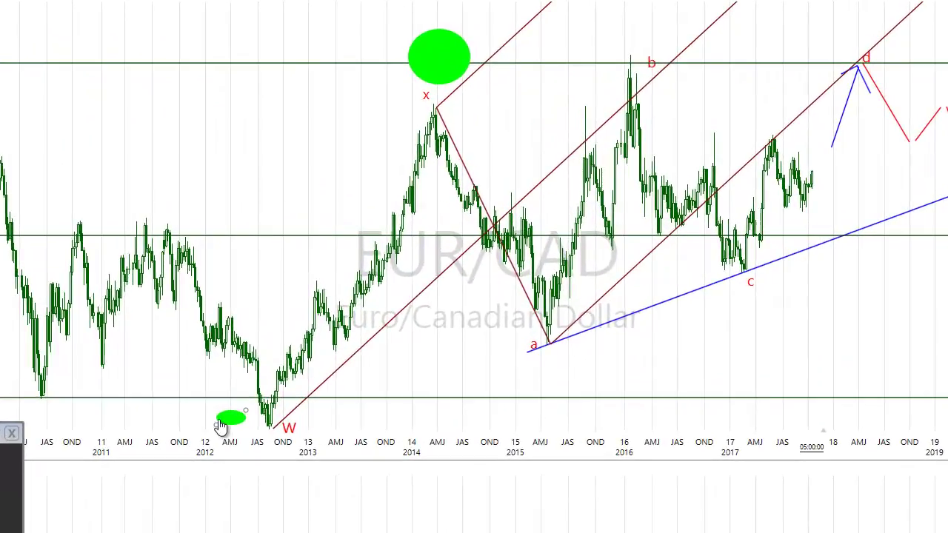
Step: Drag the small green ellipse onto the W low and the large circle down to the 2011 low
left_click_drag(220, 428, 261, 411)
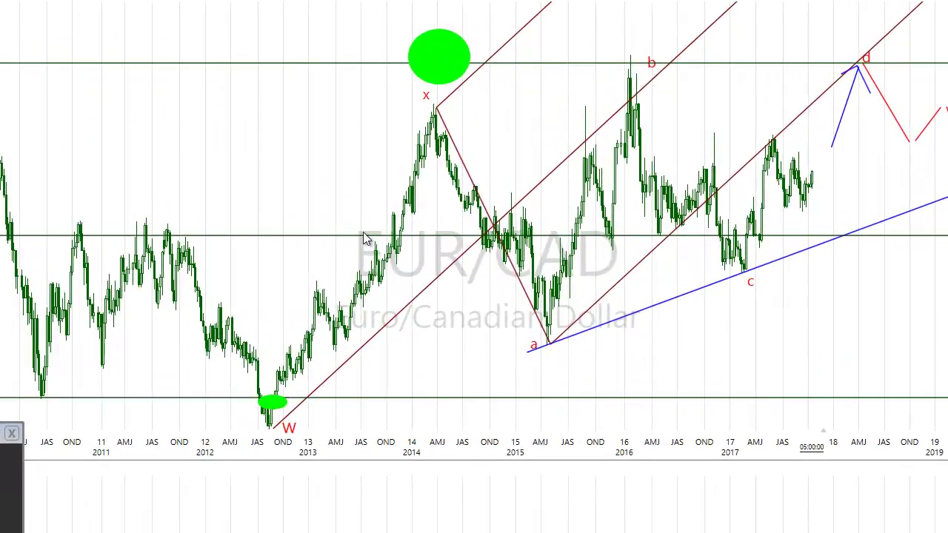
left_click_drag(454, 63, 52, 404)
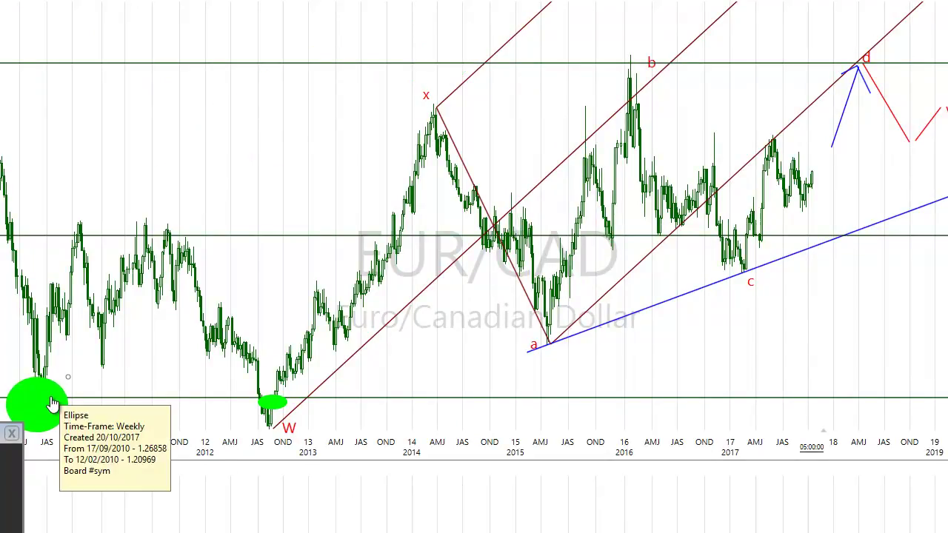
left_click(269, 421)
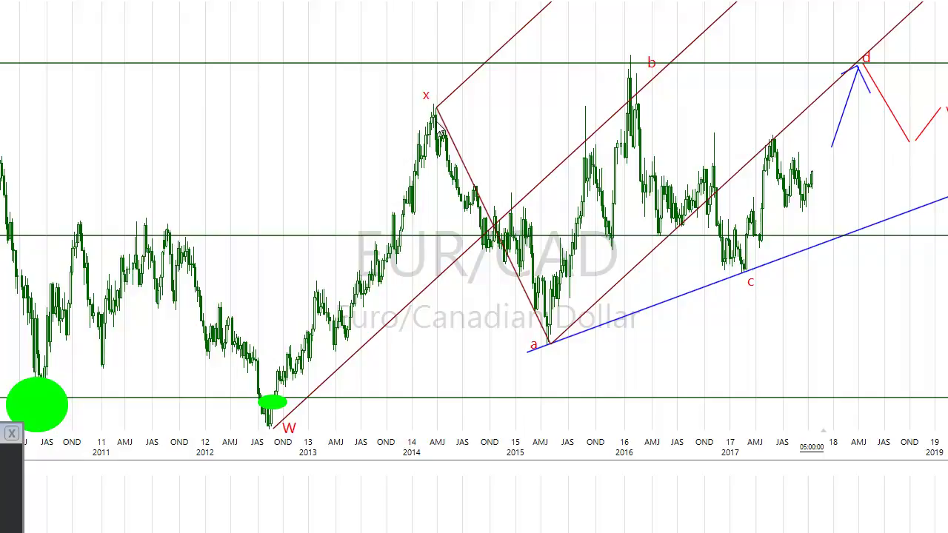
left_click(546, 346)
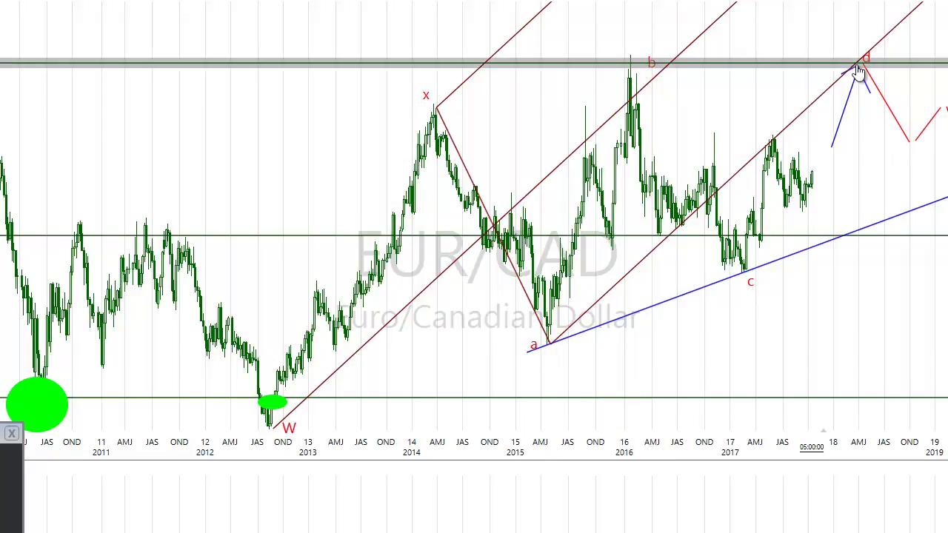
mouse_move(857, 71)
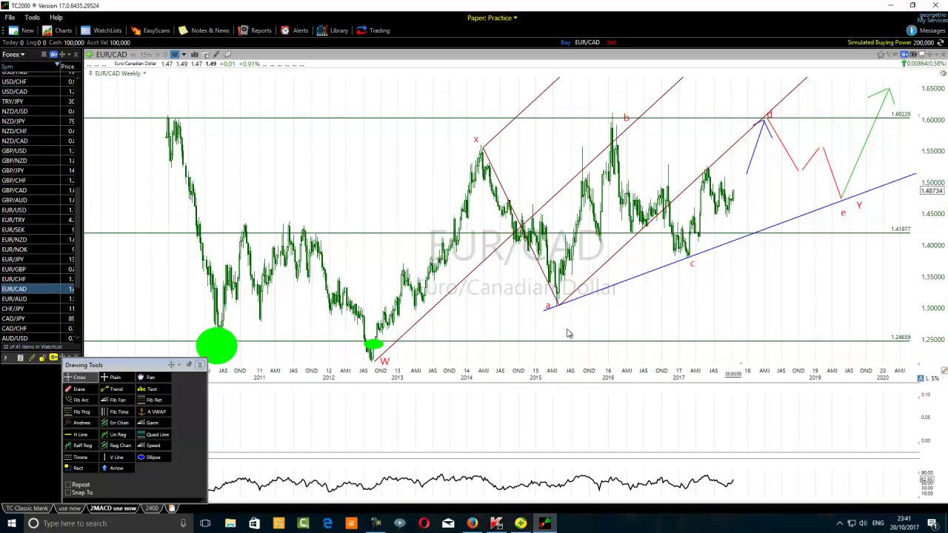
Step: Change the EUR/CAD chart timeframe to Yearly candles
mouse_move(374, 350)
mouse_move(489, 124)
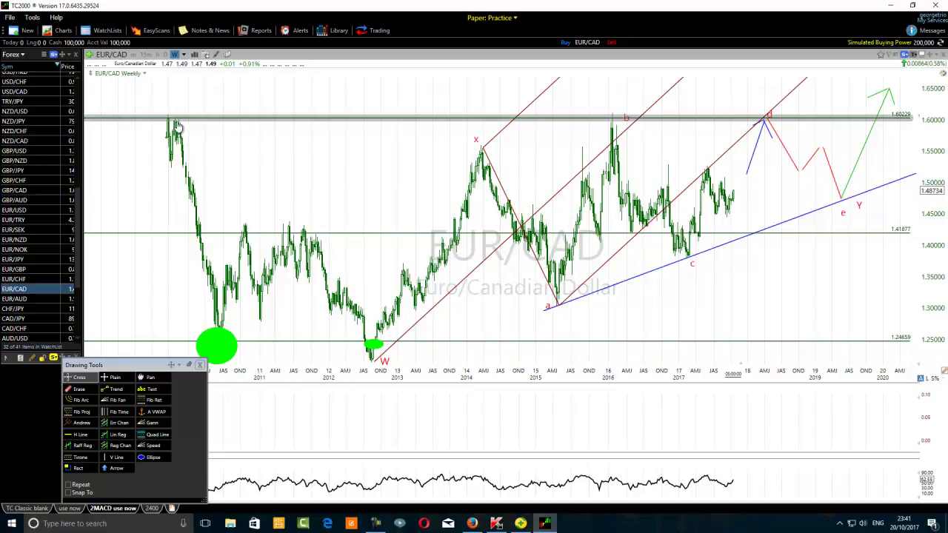
left_click(174, 56)
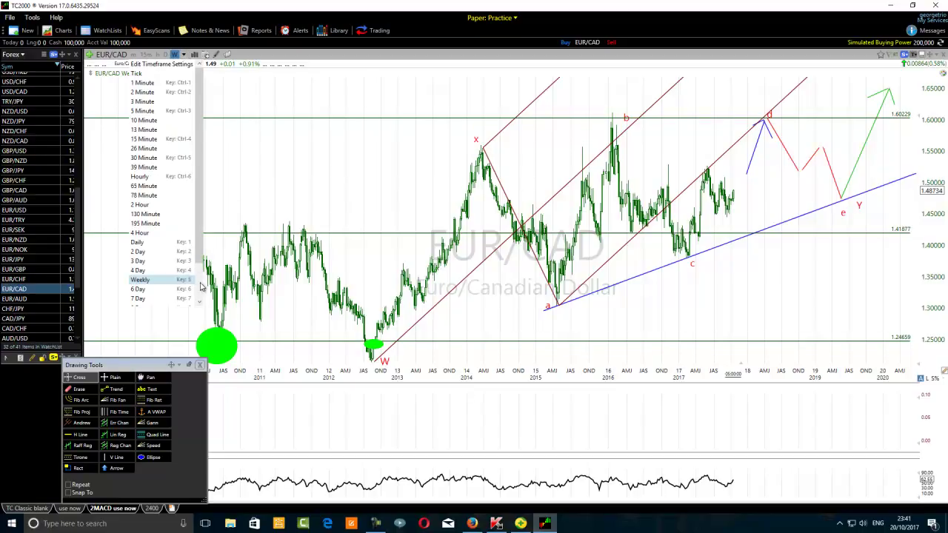
scroll(170, 281, "down", 1)
left_click(141, 306)
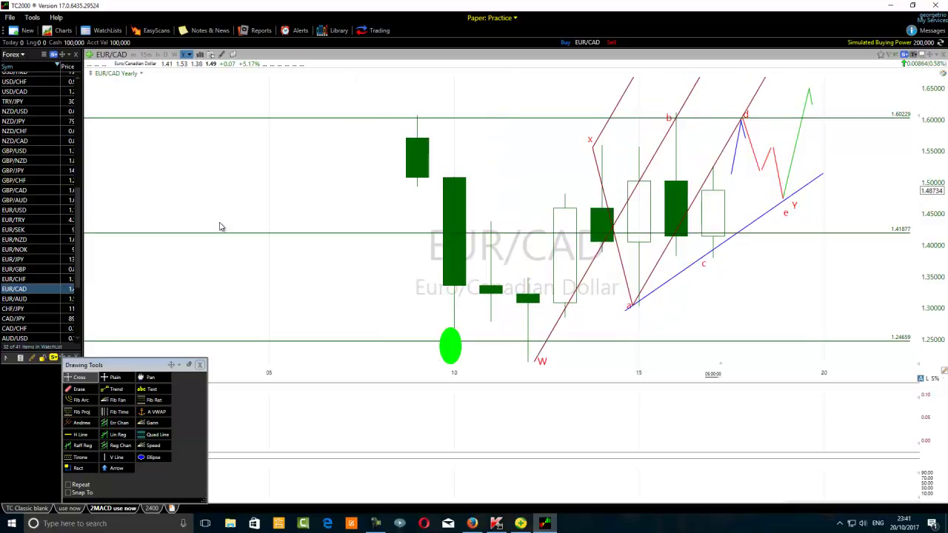
Step: Set the chart back to Weekly (W) candles and zoom out to show 2011 to 2020
scroll(220, 226, "up", 2)
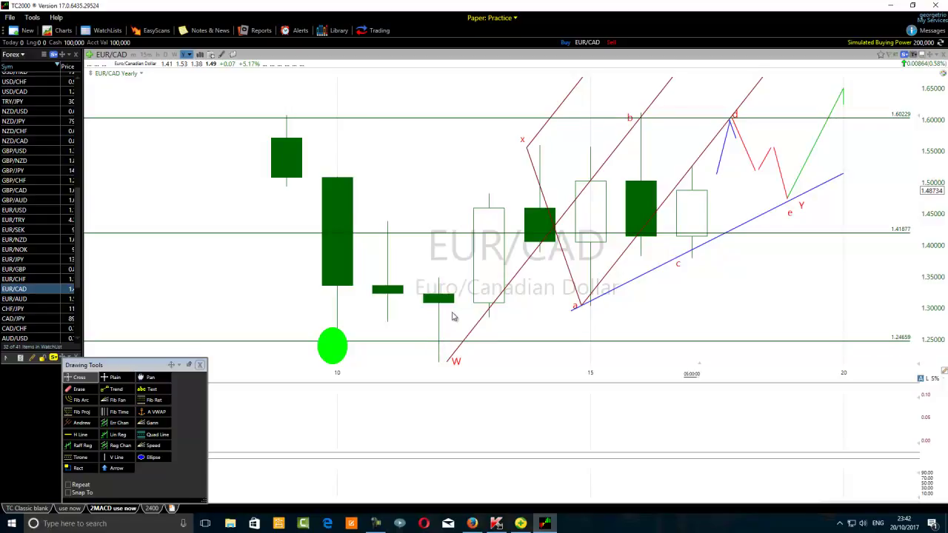
left_click(142, 75)
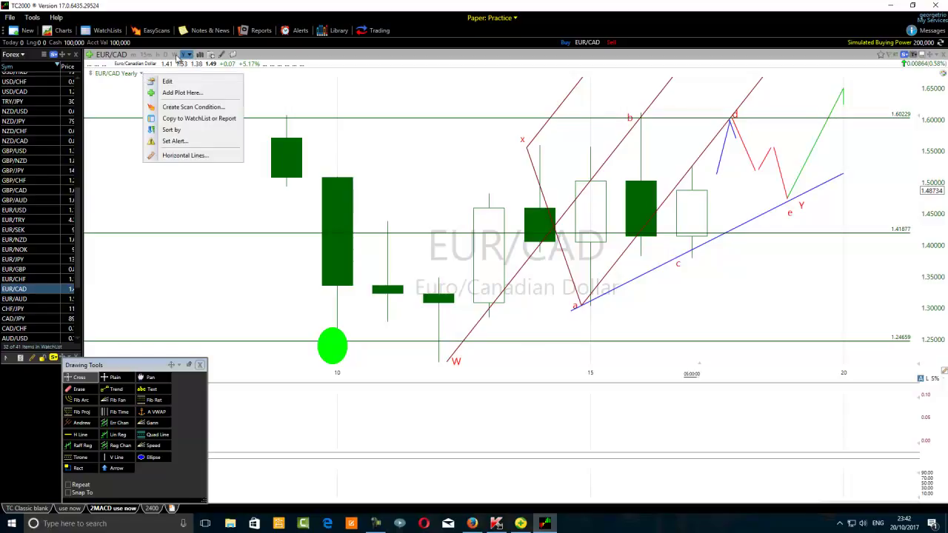
left_click(178, 56)
left_click(178, 55)
scroll(269, 293, "down", 10)
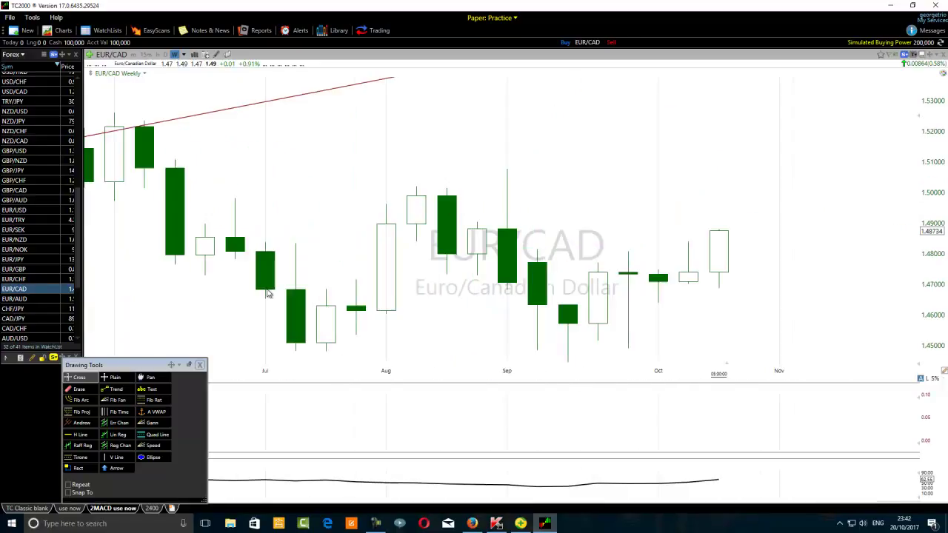
scroll(274, 298, "down", 1)
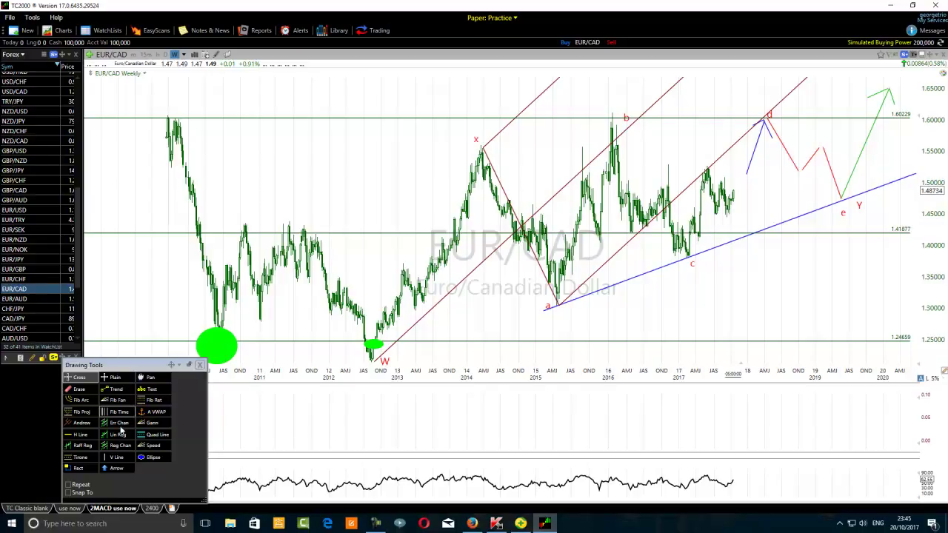
Step: Draw green ellipses around the 2014 top near 1.60229 and just below the wave a low
left_click(142, 458)
mouse_move(483, 90)
left_mouse_down()
mouse_move(521, 91)
mouse_move(436, 132)
left_mouse_up()
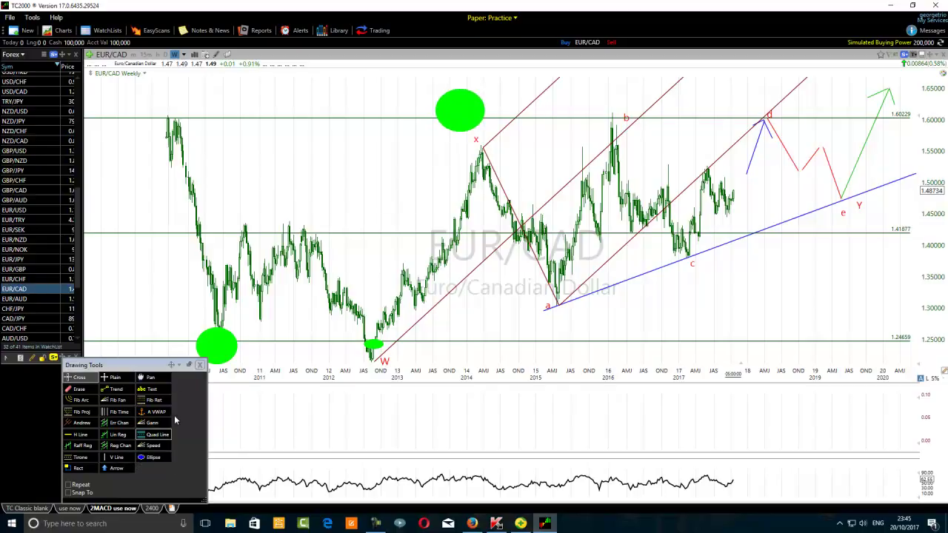
left_click(142, 457)
mouse_move(616, 304)
left_mouse_down()
mouse_move(592, 326)
mouse_move(622, 305)
mouse_move(559, 335)
left_mouse_up()
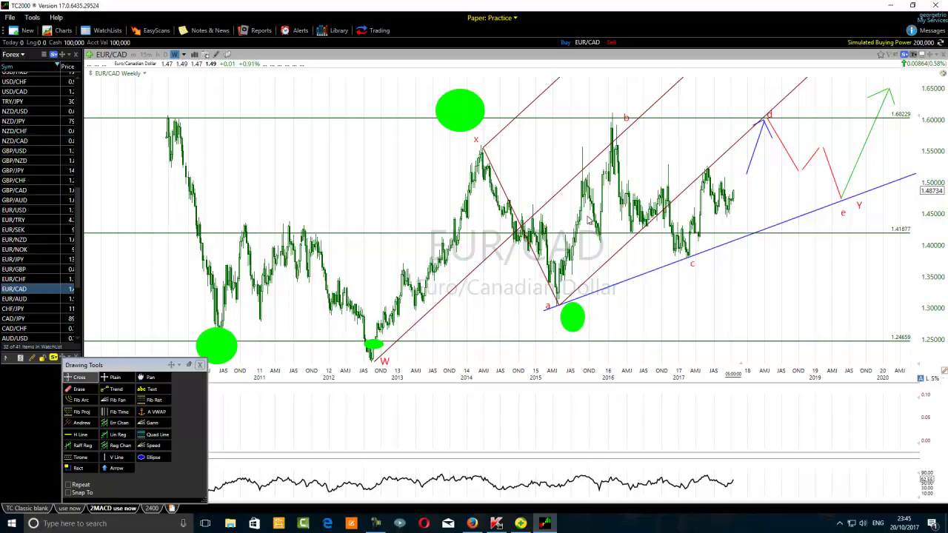
left_click(610, 120)
mouse_move(557, 312)
left_click(111, 390)
left_click_drag(603, 107, 910, 283)
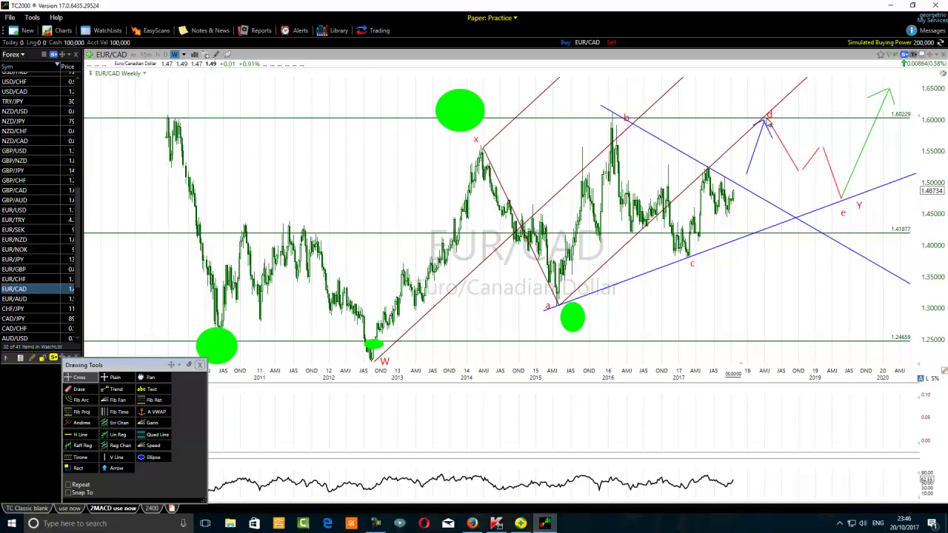
mouse_move(767, 123)
mouse_move(845, 209)
left_click(740, 187)
mouse_move(737, 188)
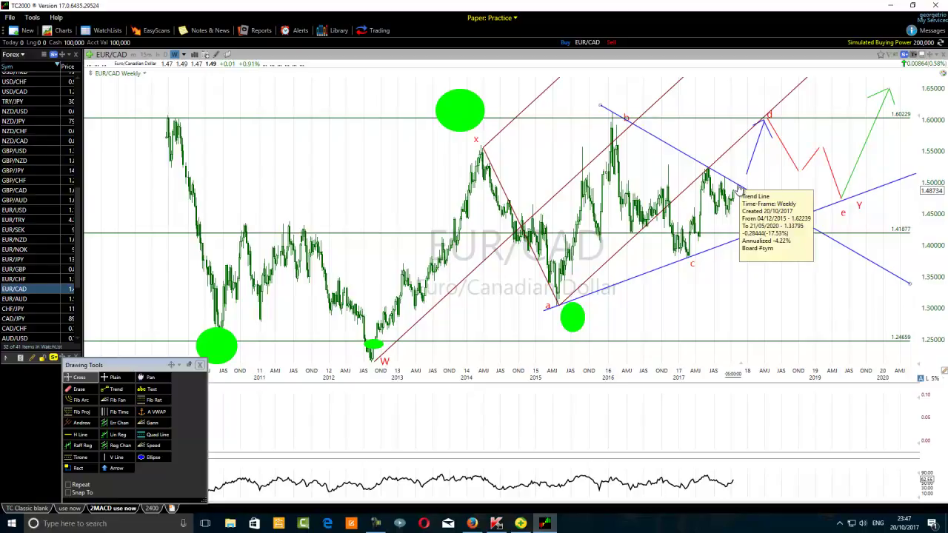
Step: Draw a blue projected leg down to the lower trend line, reshaping it to end near 1.46409
left_click(108, 393)
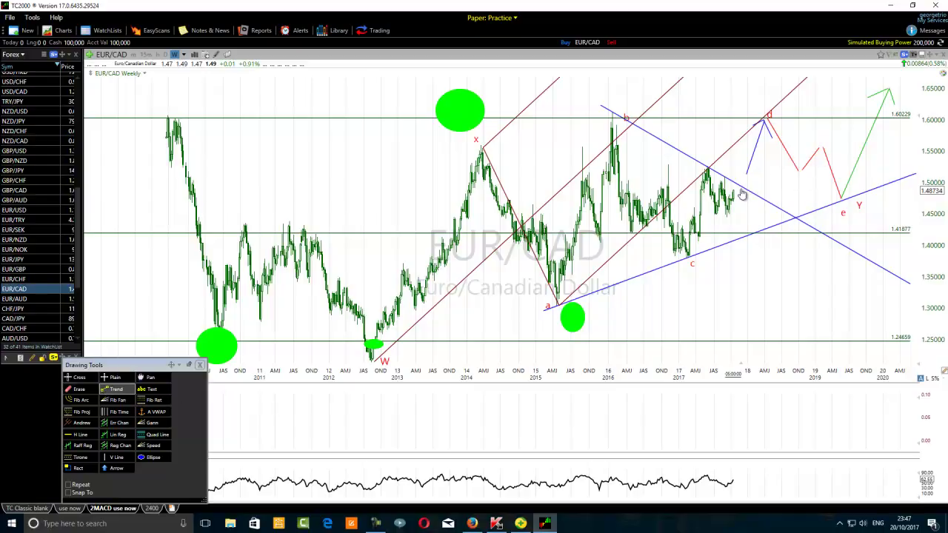
left_click_drag(739, 183, 755, 241)
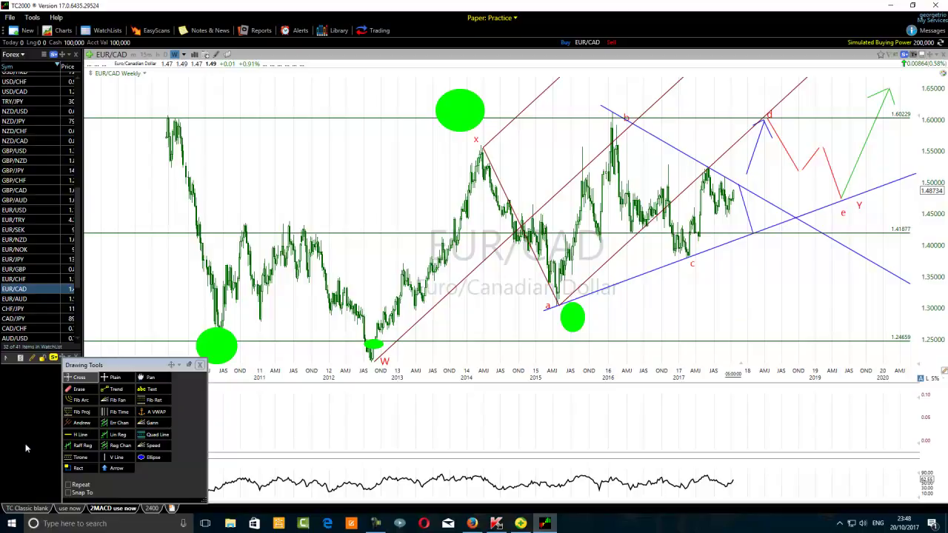
left_click(104, 391)
left_click_drag(764, 216, 781, 197)
key("Escape")
left_click_drag(755, 237, 775, 211)
Step: Add another blue leg down to support and a steep breakout leg rising toward 1.60
left_click(113, 388)
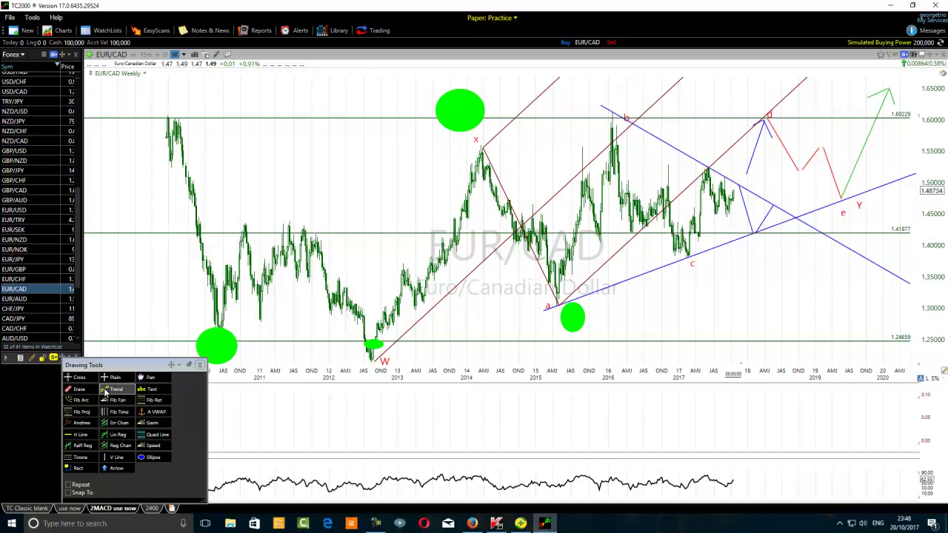
left_click_drag(773, 205, 786, 222)
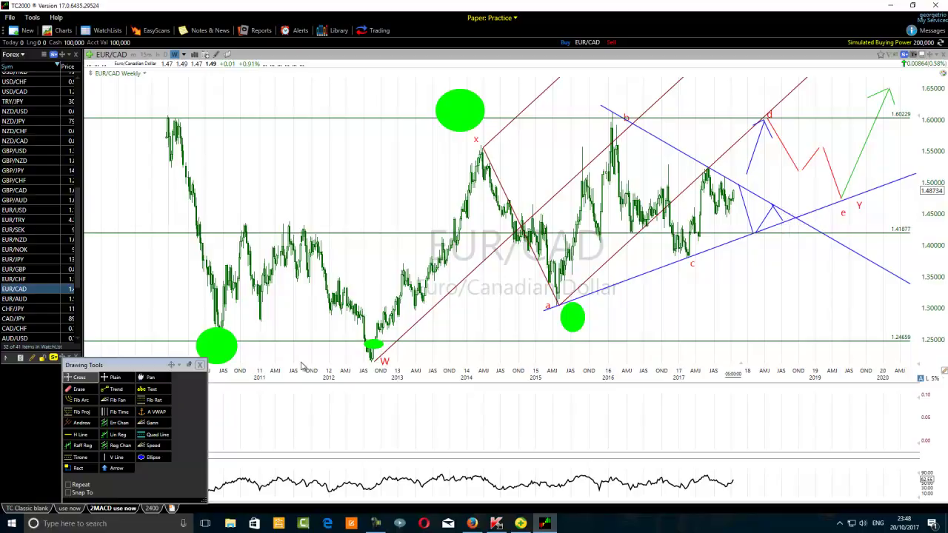
left_click(107, 391)
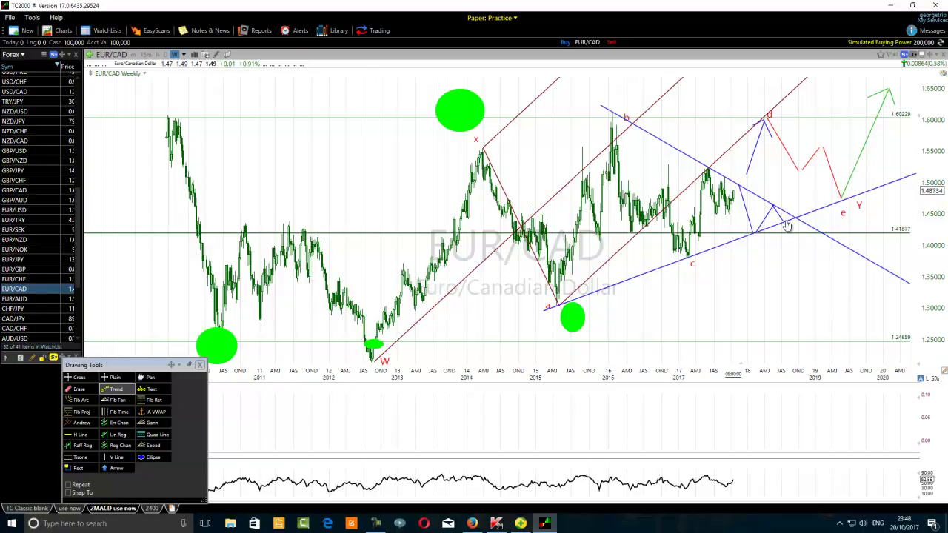
left_click_drag(785, 222, 856, 78)
Step: Erase the blue zigzag legs and the short trend line, then move the green path's lower end
left_click(68, 390)
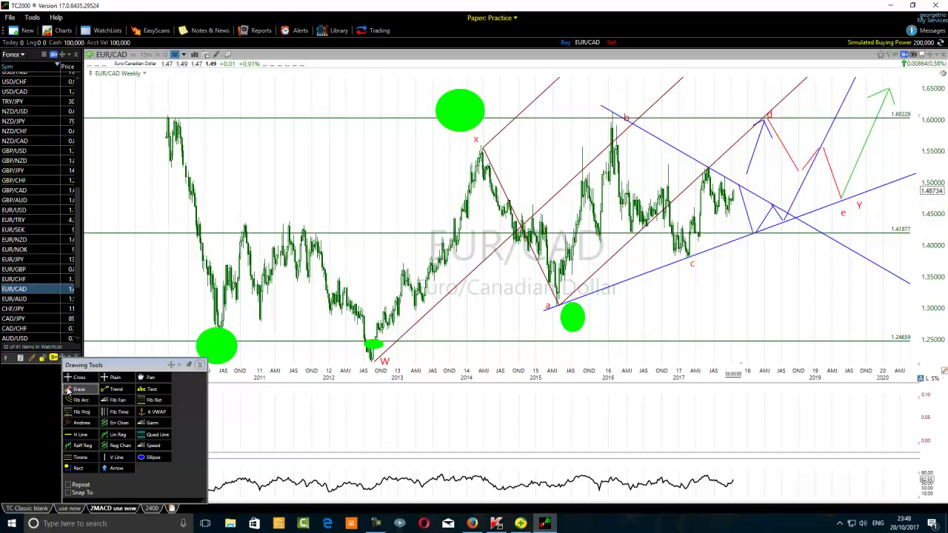
left_click(747, 212)
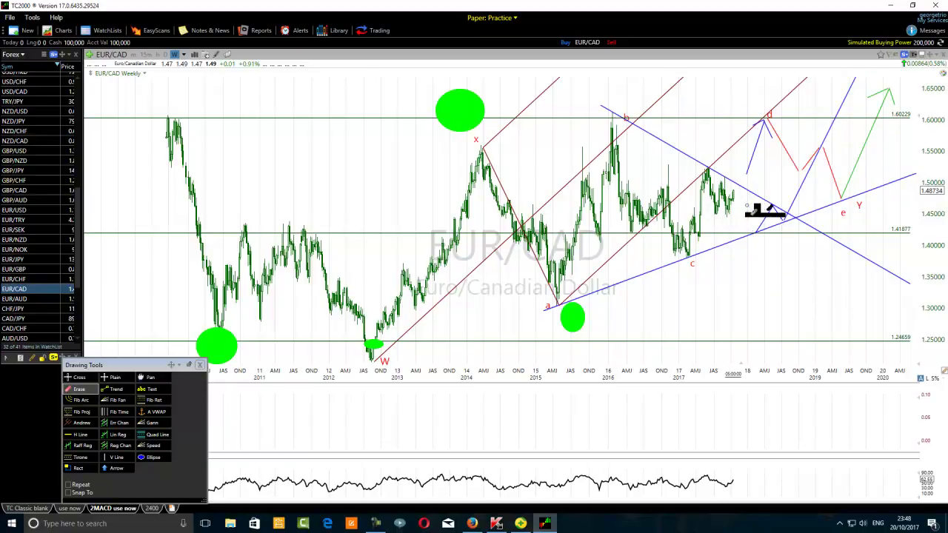
left_click(771, 222)
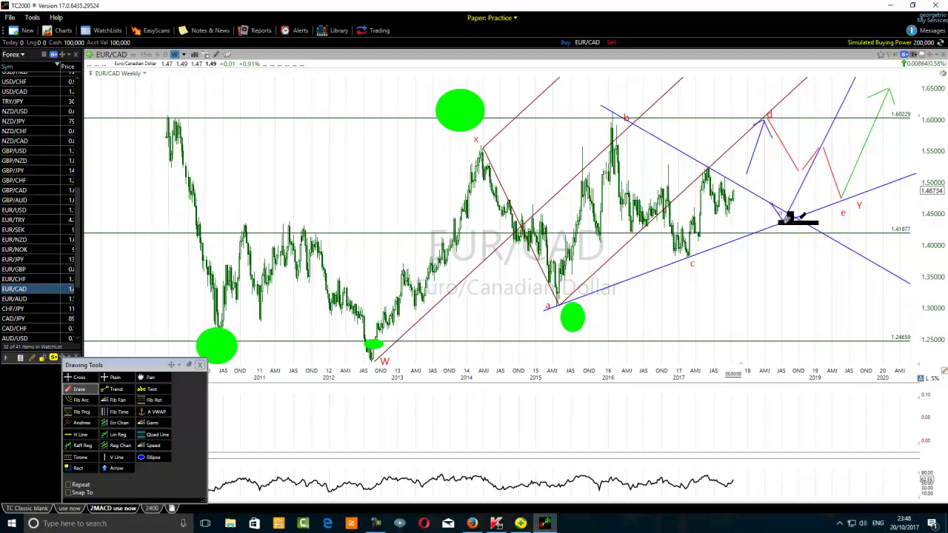
left_click(779, 214)
left_click(794, 197)
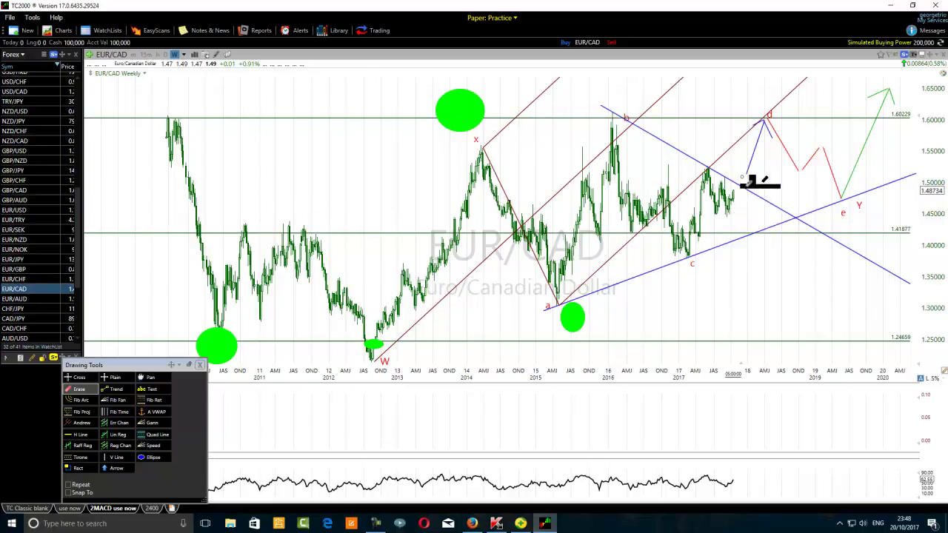
left_click(785, 129)
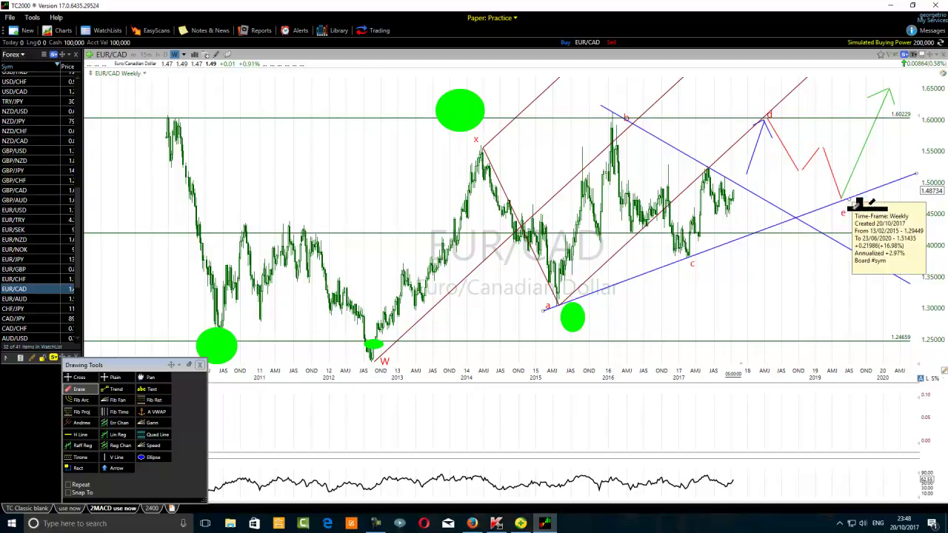
left_click_drag(843, 200, 851, 175)
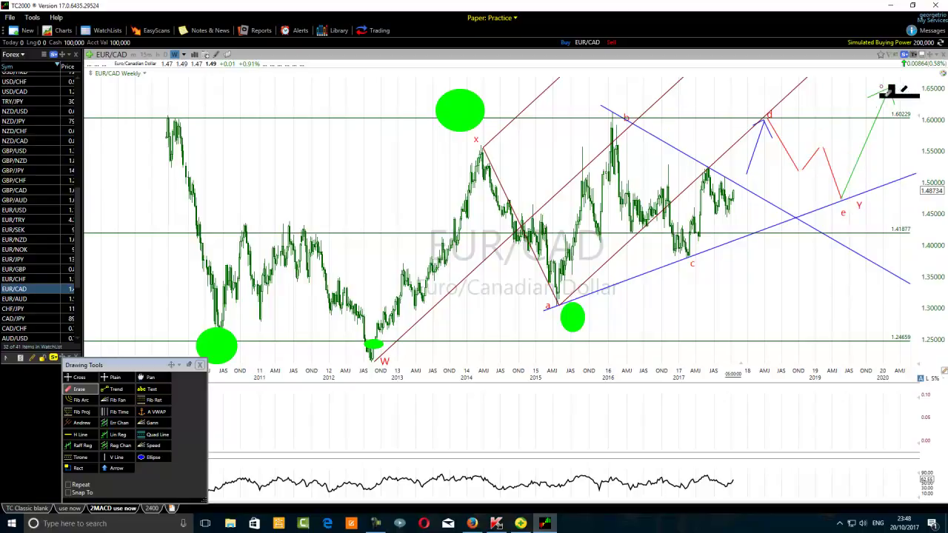